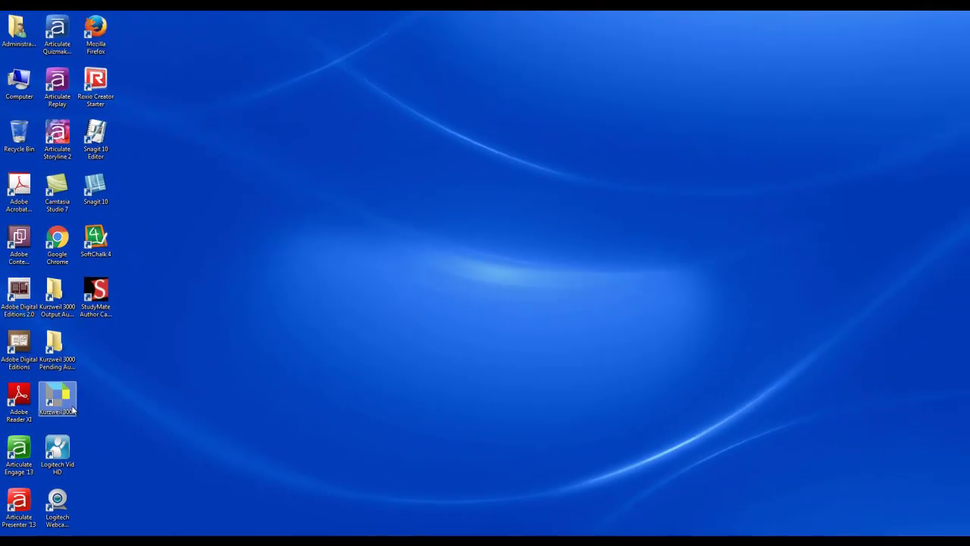
- Launch Kurzweil 3000 and enter the account username and password in the welcome sign-in dialog
double_click(73, 409)
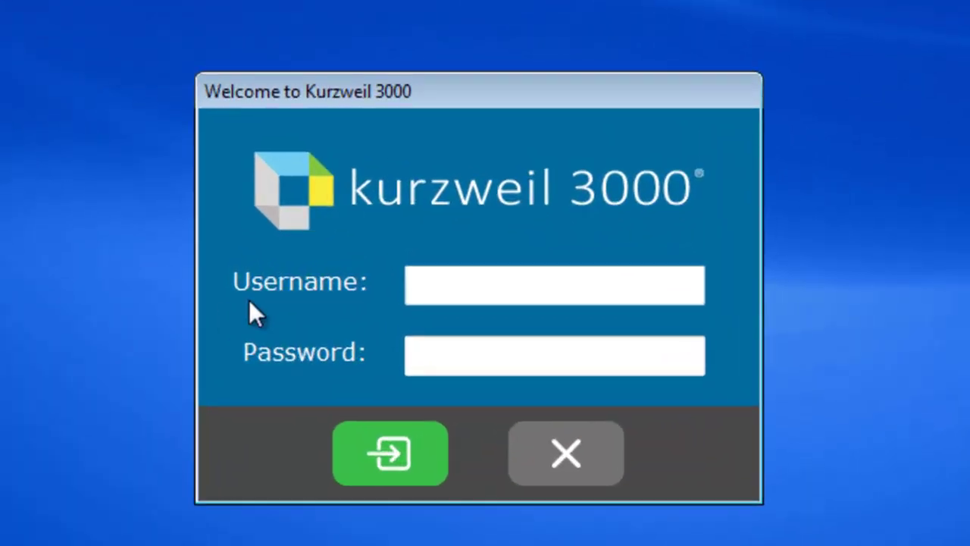
left_click(435, 279)
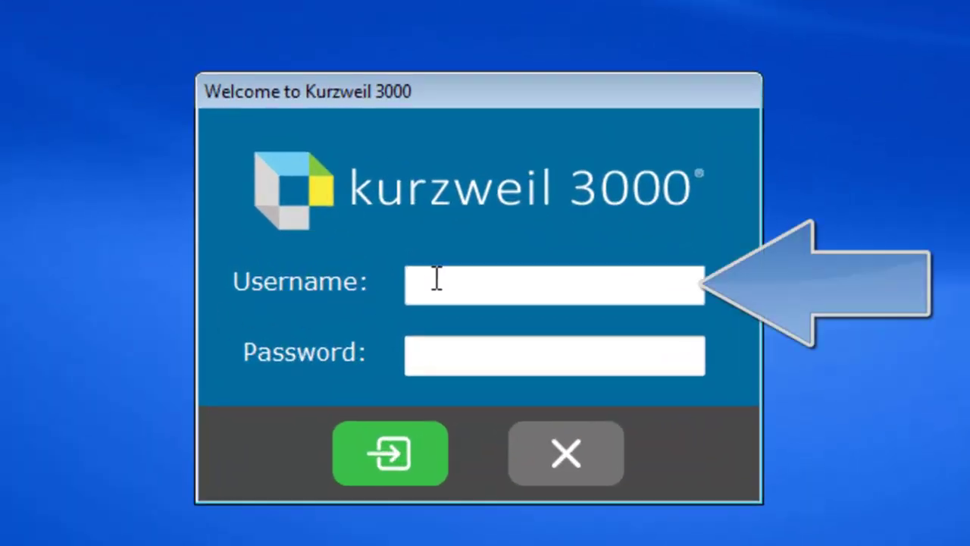
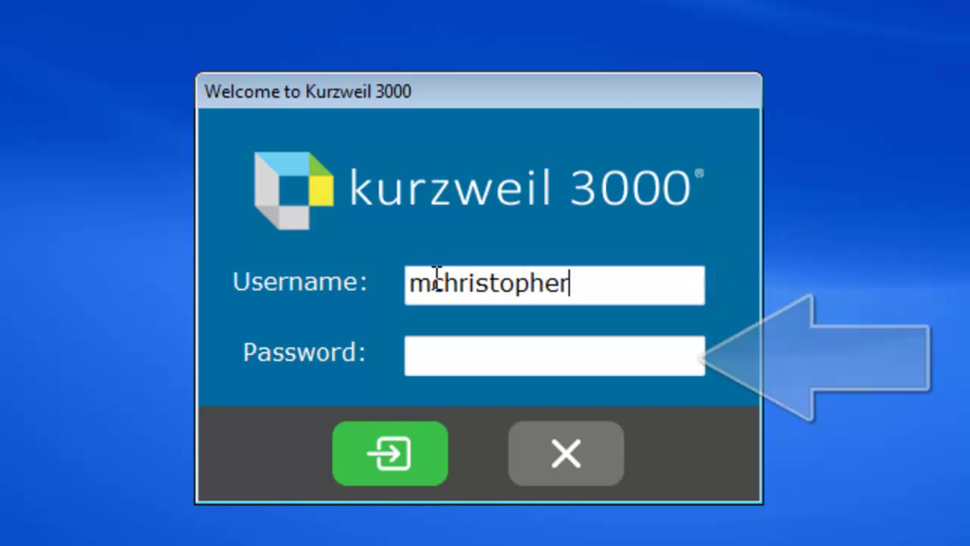
key("Tab")
type("*********")
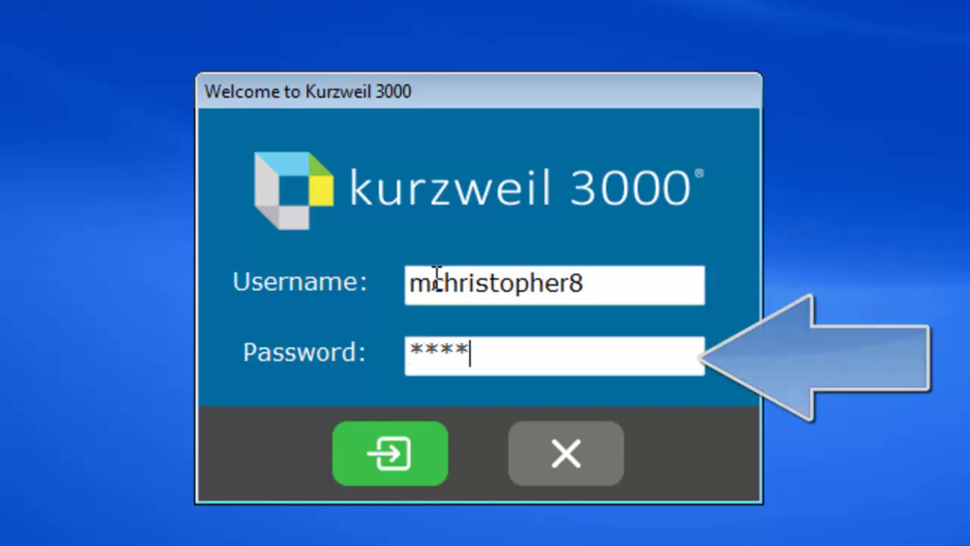
type("**")
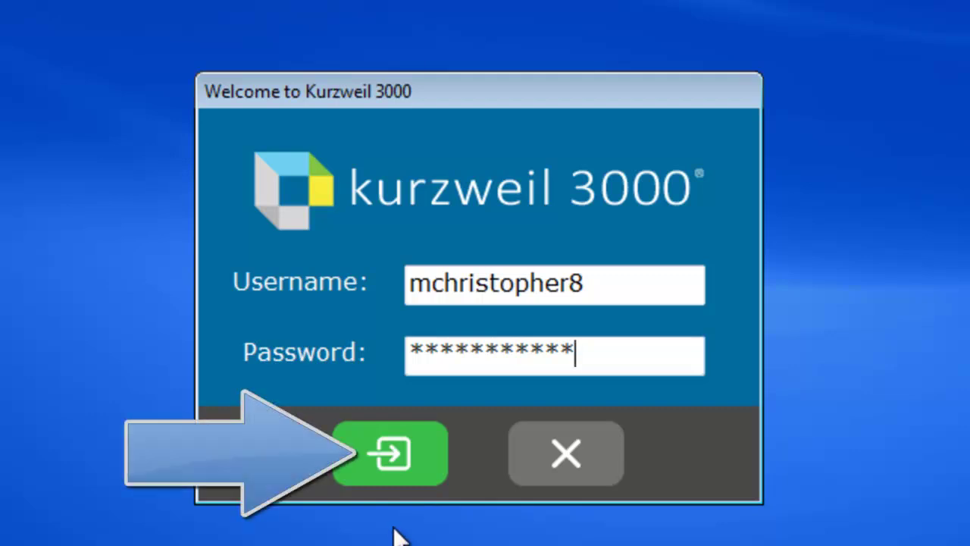
- Sign in, then bring up Write > New > Draft with the Blank option showing
left_click(388, 455)
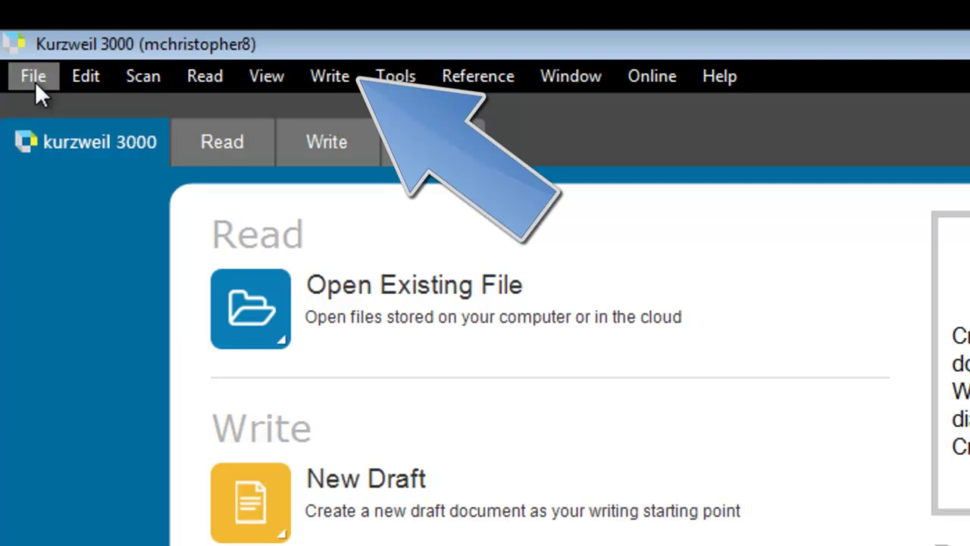
left_click(338, 75)
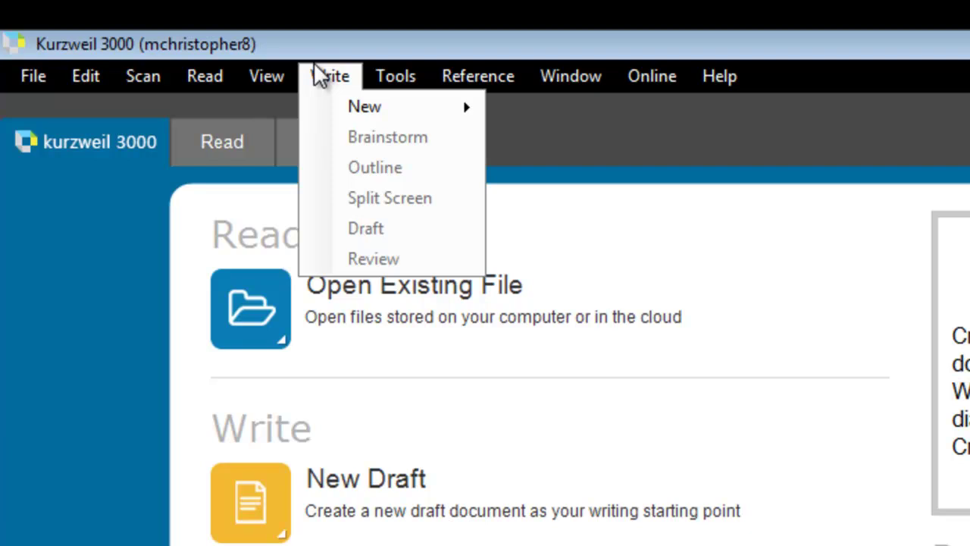
mouse_move(321, 101)
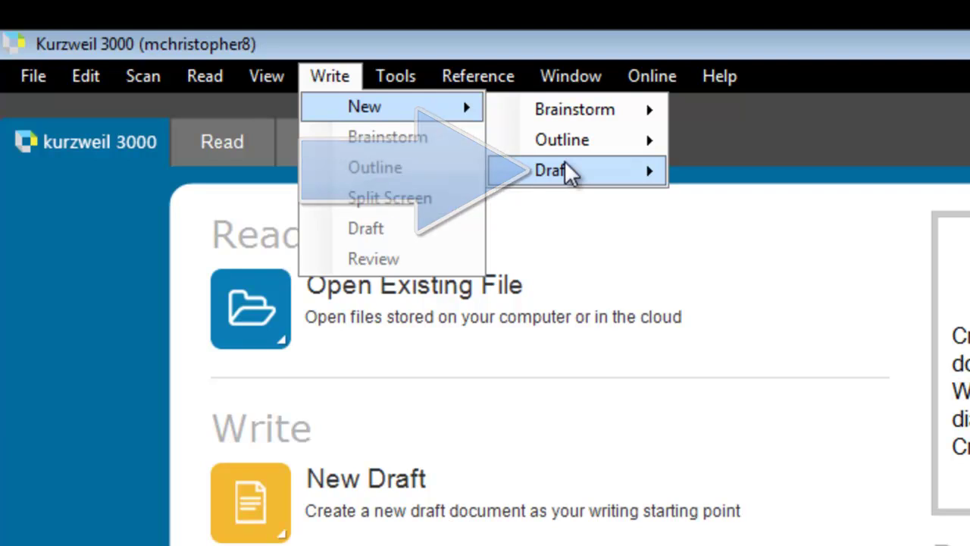
mouse_move(568, 173)
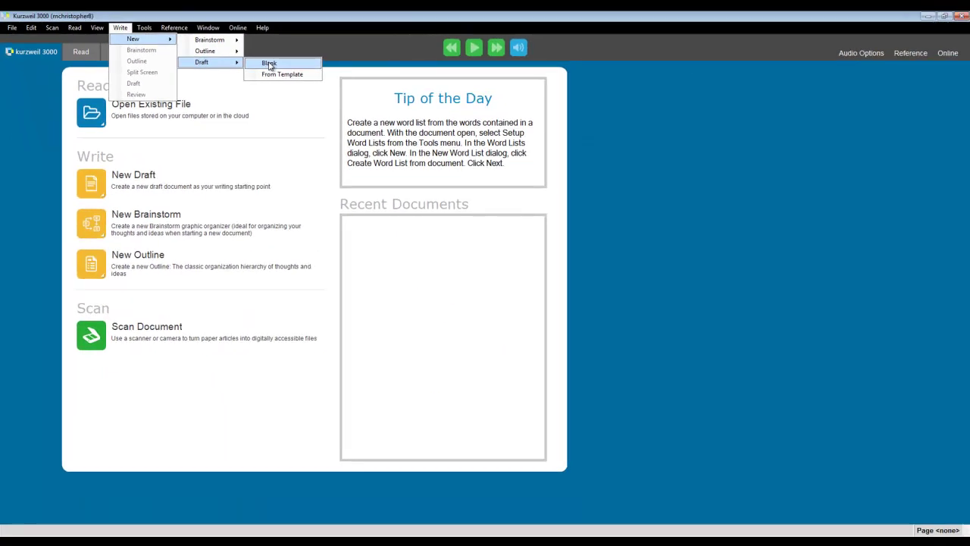
- Create a blank draft and type 'This is my first document'
left_click(457, 108)
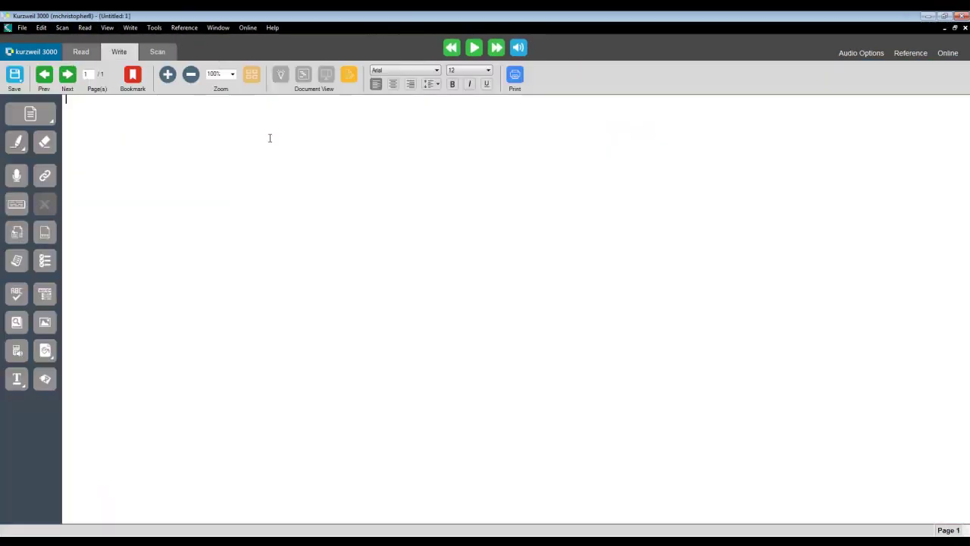
type("This is my first ")
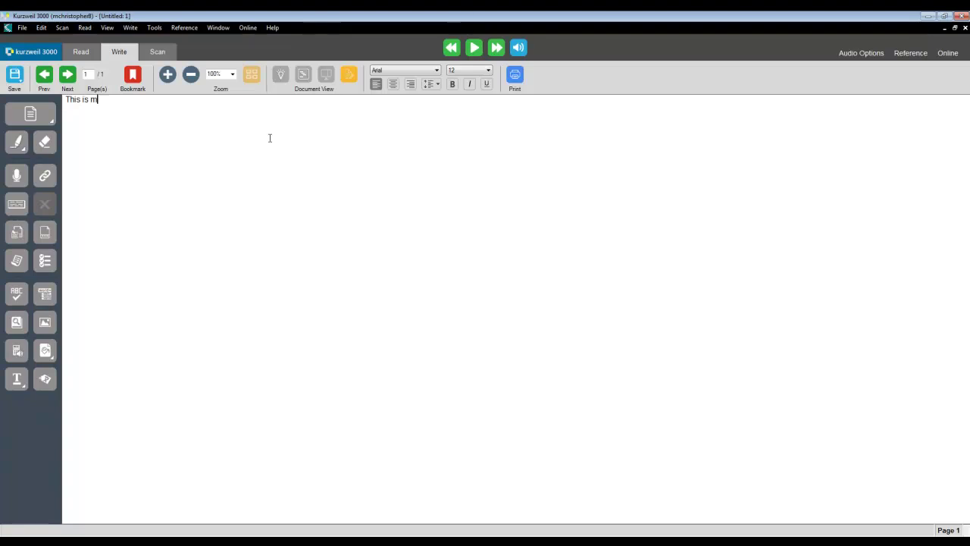
type("document.")
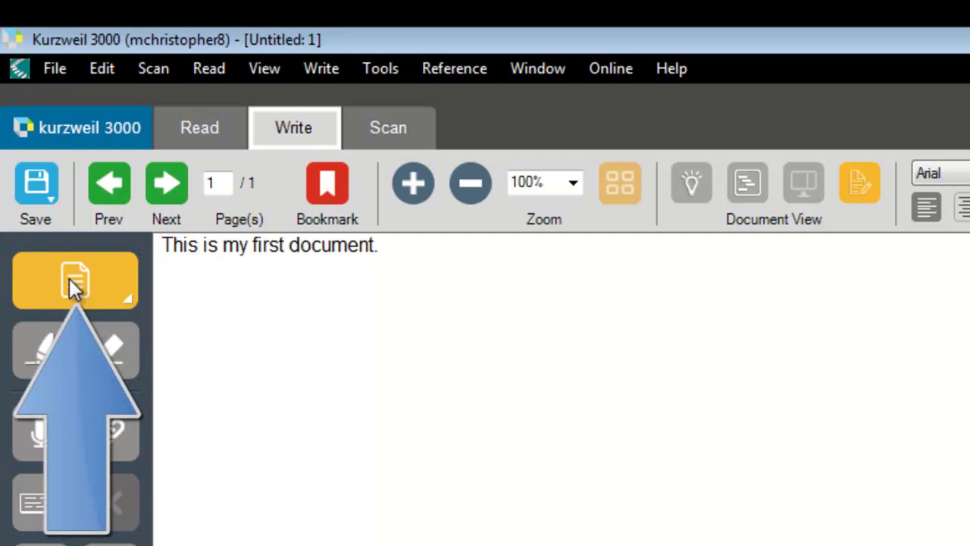
- Start a second blank draft containing 'This is my second document.'
left_click(72, 282)
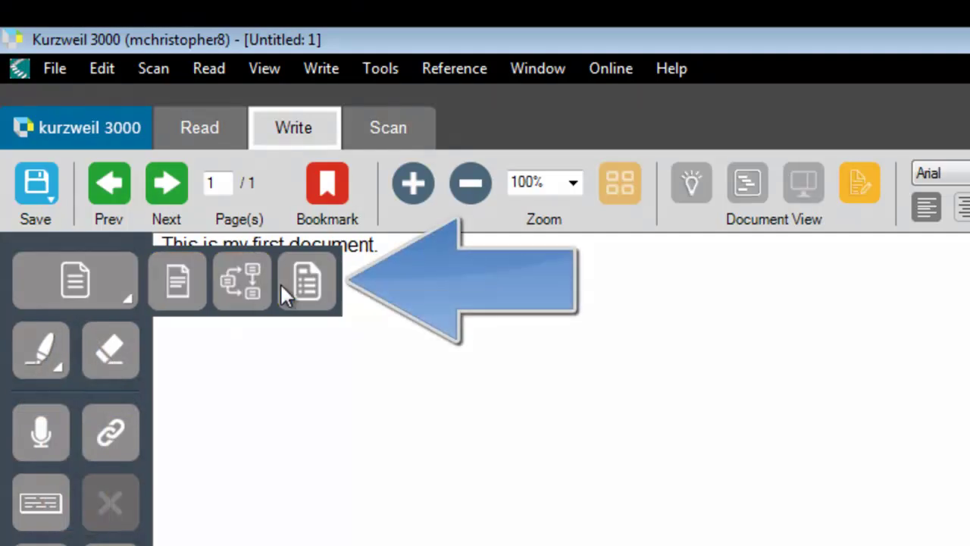
left_click(179, 284)
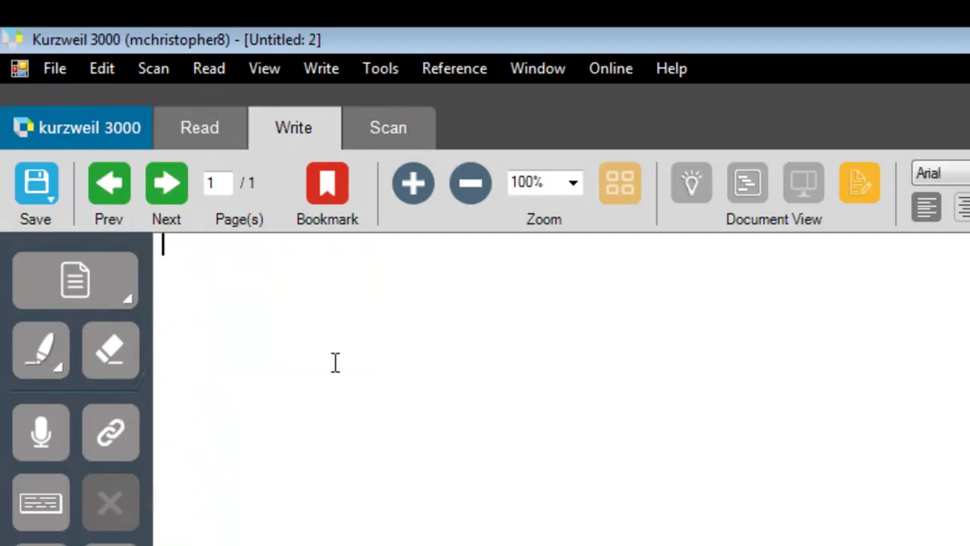
type("This is my")
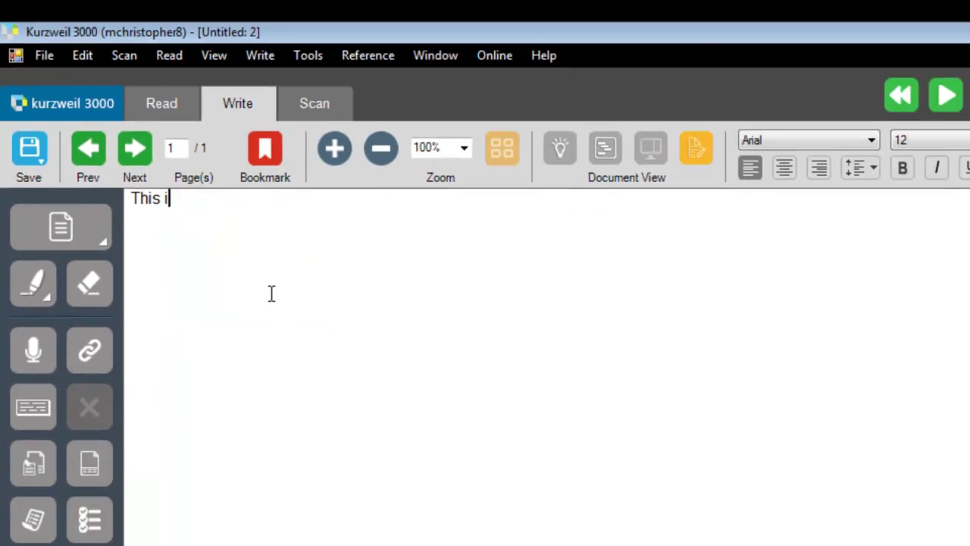
type(" second ")
type("document.")
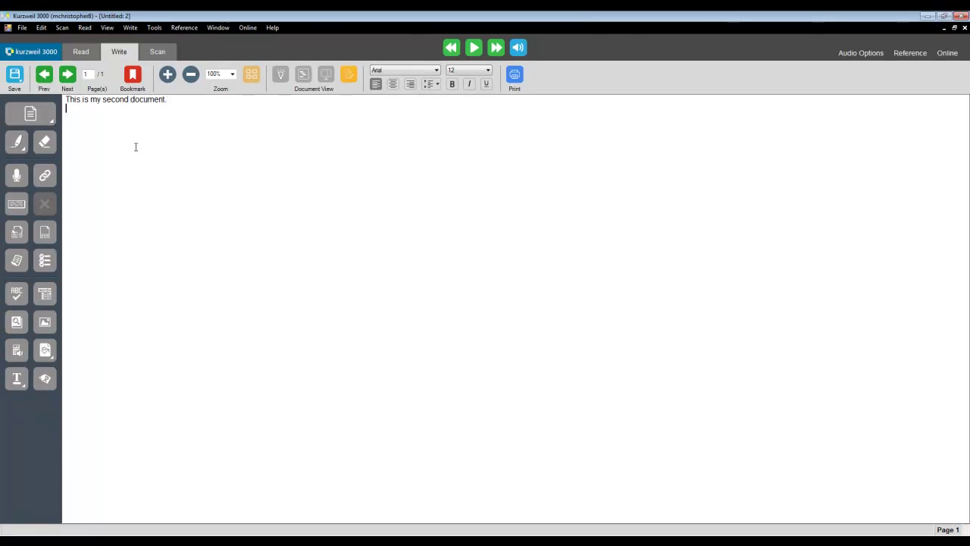
key("ctrl+Home")
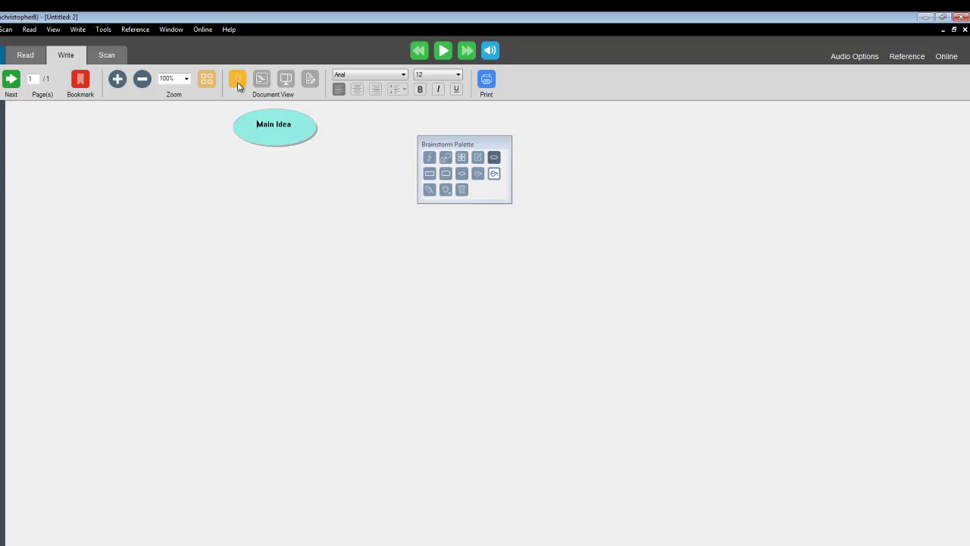
- Go through Outline and Split Screen views back to Draft view, then select the sentence
left_click(262, 81)
left_click(286, 85)
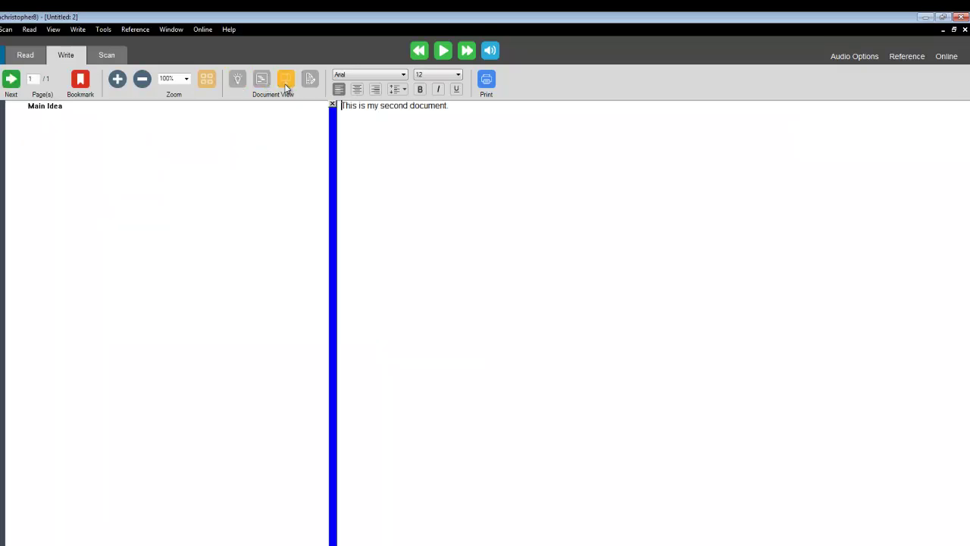
left_click(310, 81)
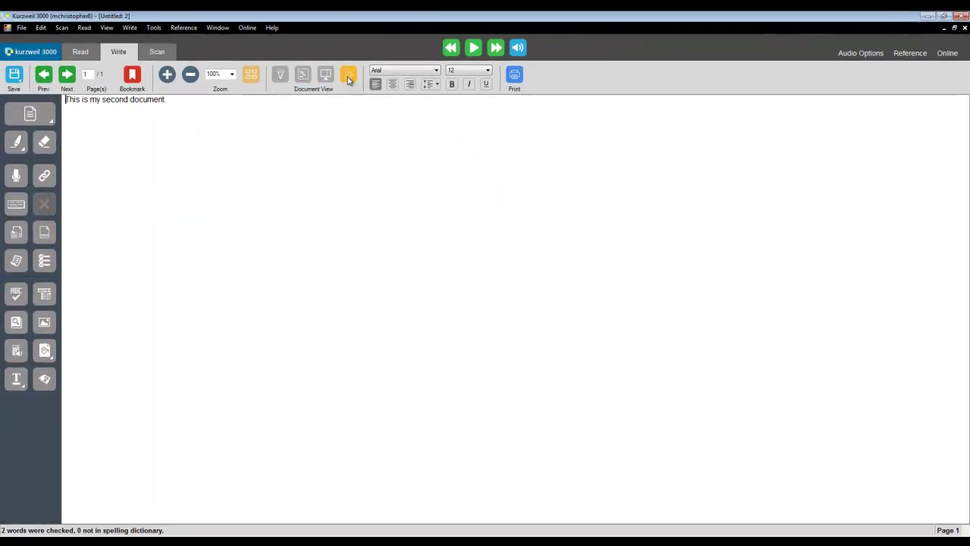
left_click_drag(176, 99, 67, 100)
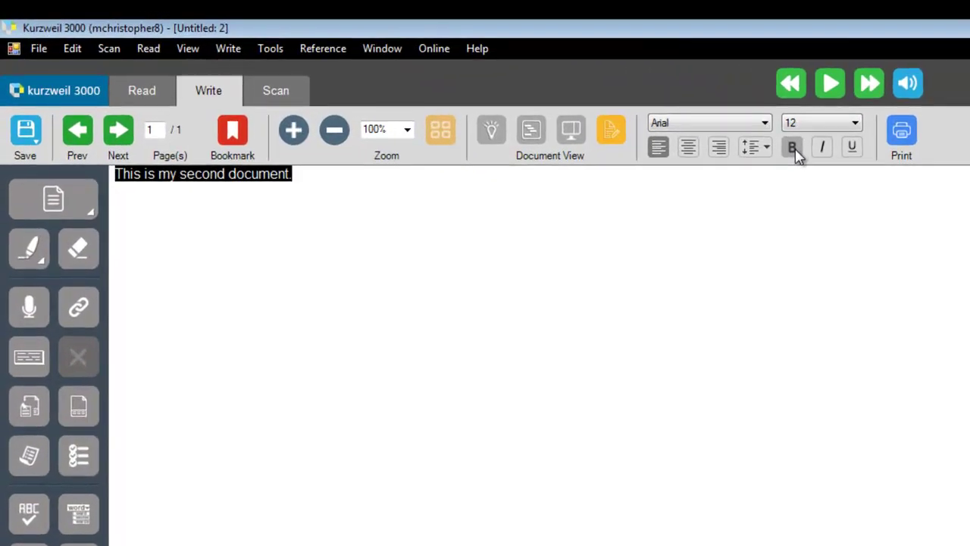
- Format 'This is my second document.' in bold and underline, then pick the Highlighter tool
left_click(794, 148)
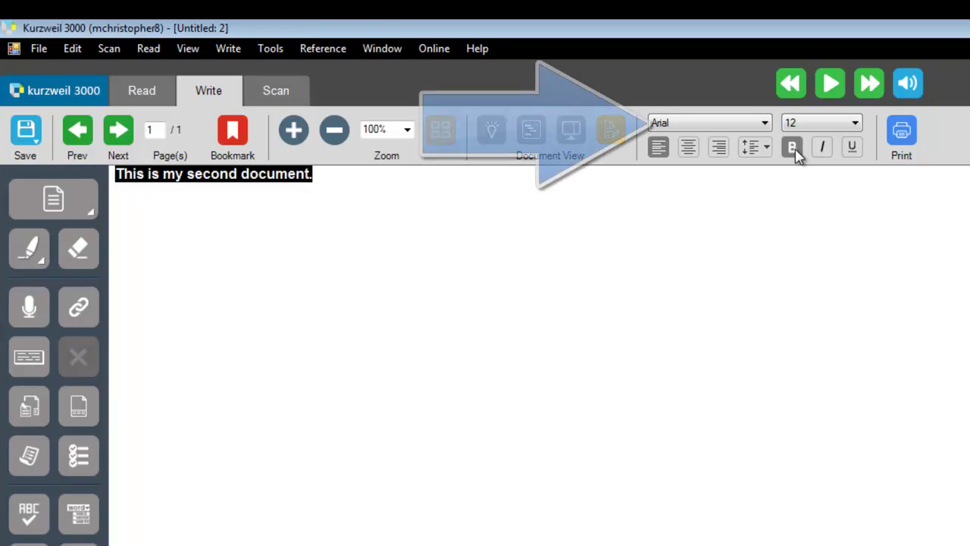
left_click(853, 147)
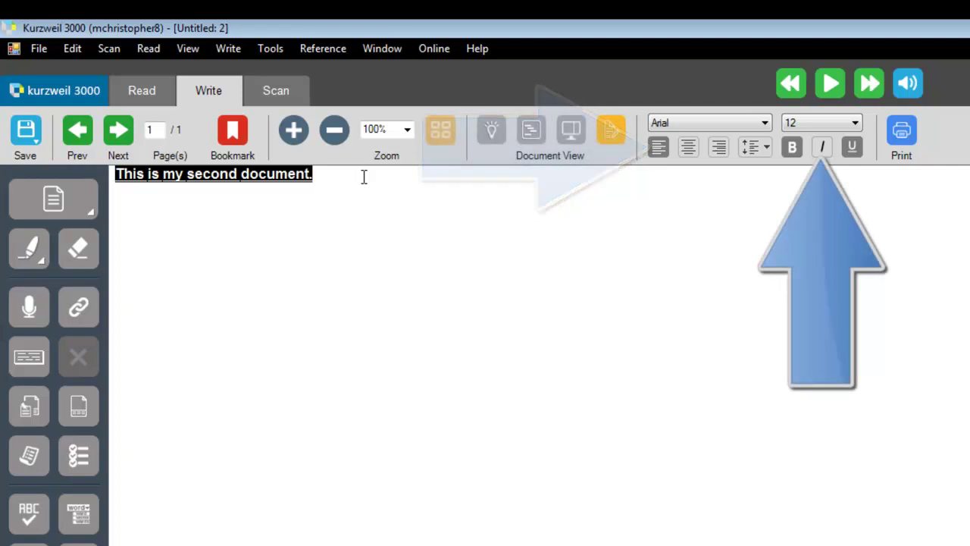
left_click(364, 177)
left_click(792, 147)
left_click(852, 147)
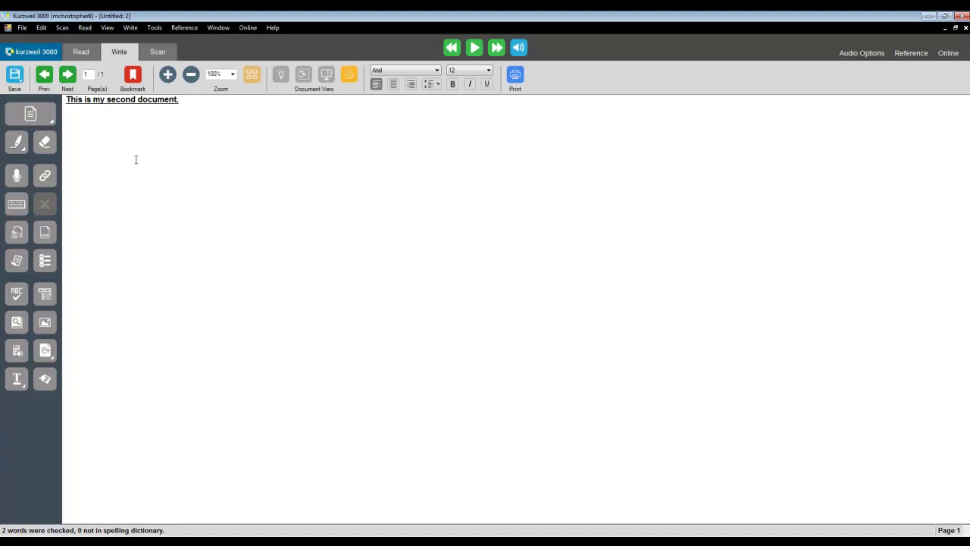
left_click(16, 146)
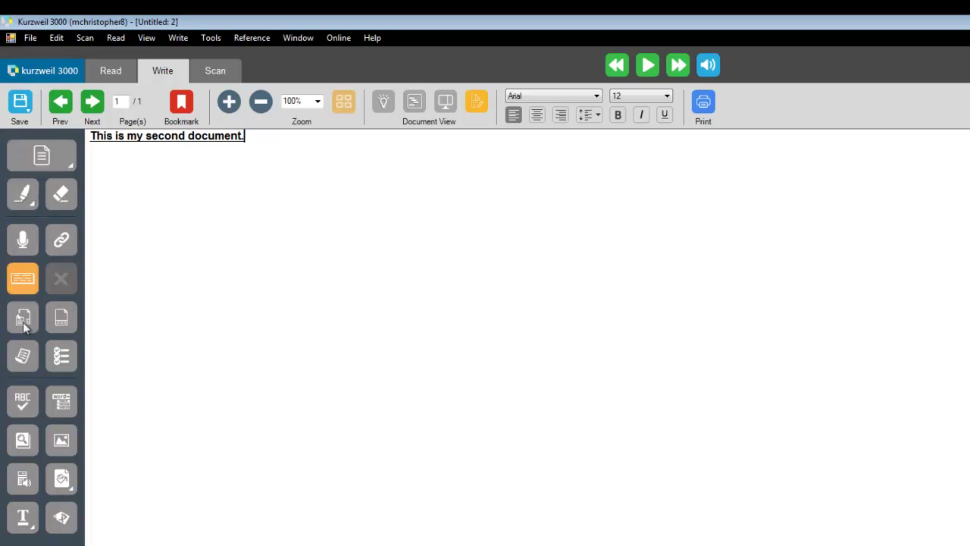
- Highlight the sentence 'This is my second document.' in cyan
left_click(23, 196)
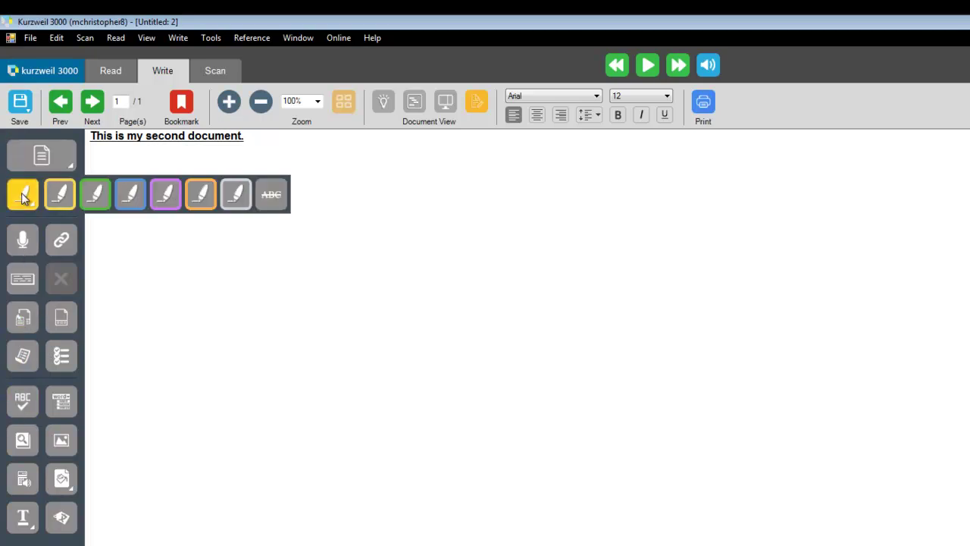
left_click(131, 195)
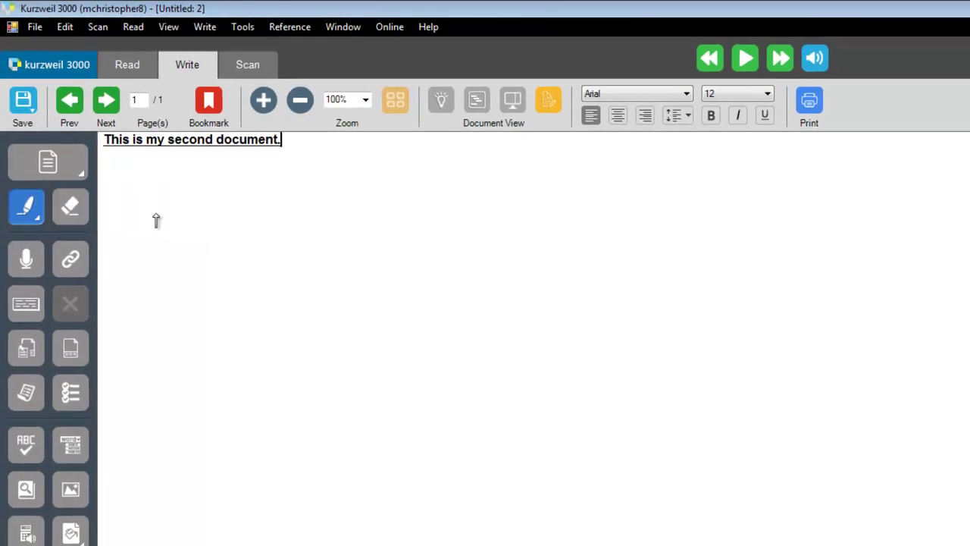
left_click_drag(281, 139, 102, 143)
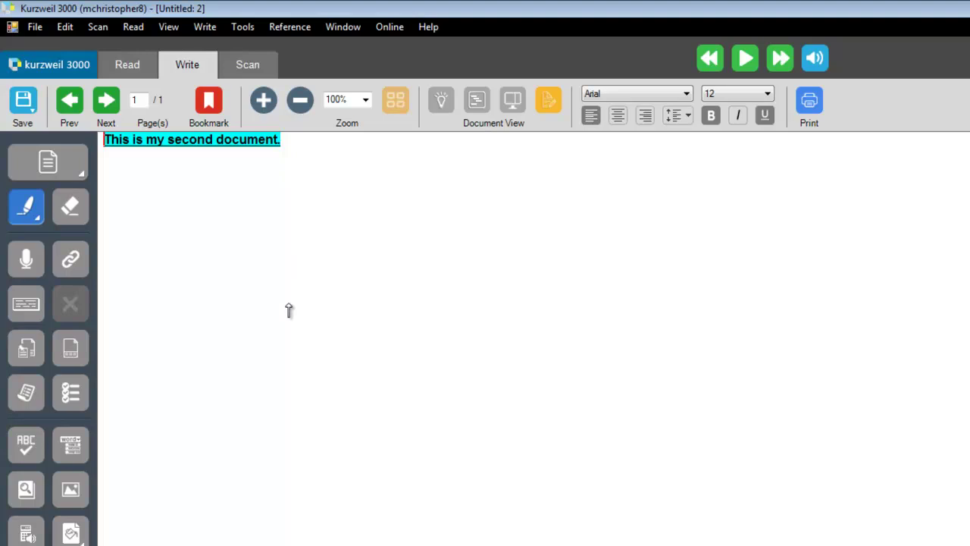
left_click(273, 268)
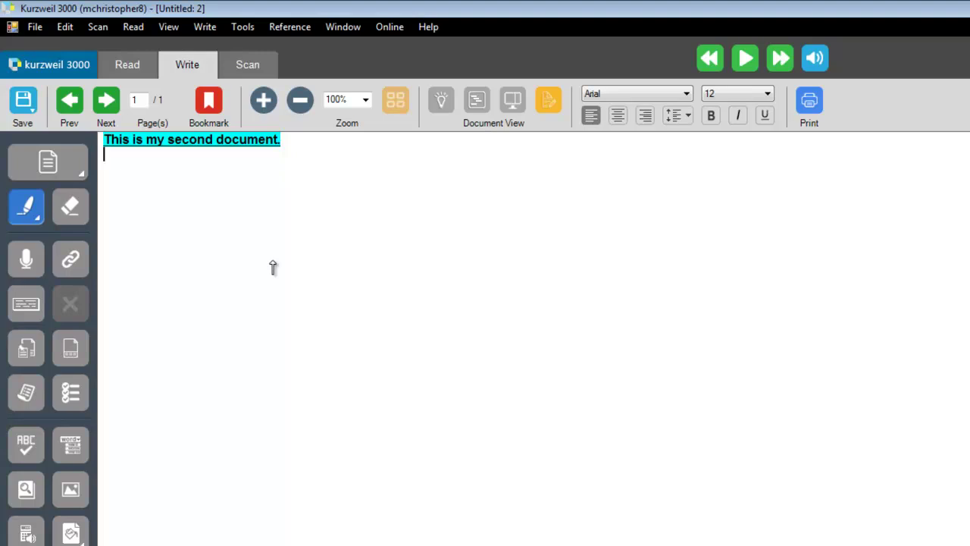
- Switch to Untitled: 1, select the word 'document', and bring up the Reference menu
left_click(353, 28)
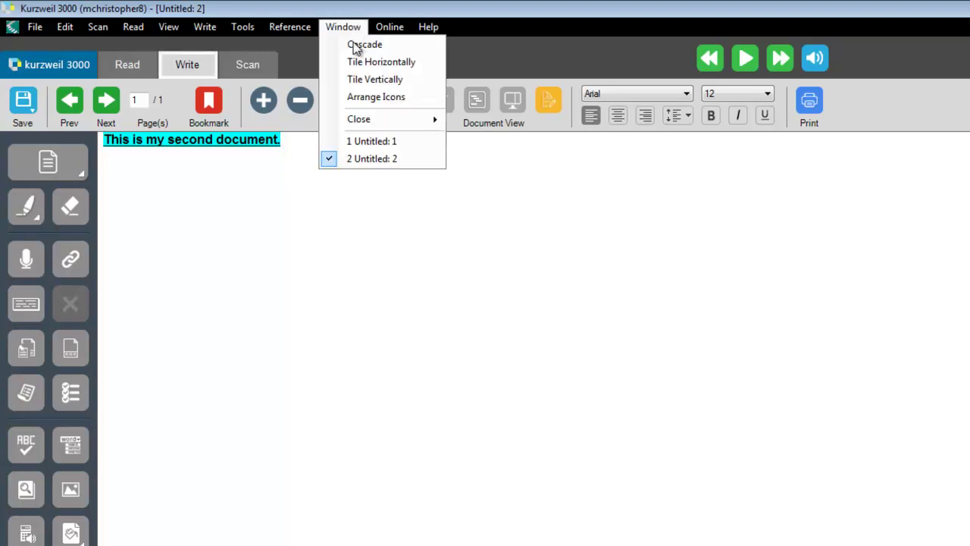
left_click(370, 141)
left_click_drag(248, 141, 102, 141)
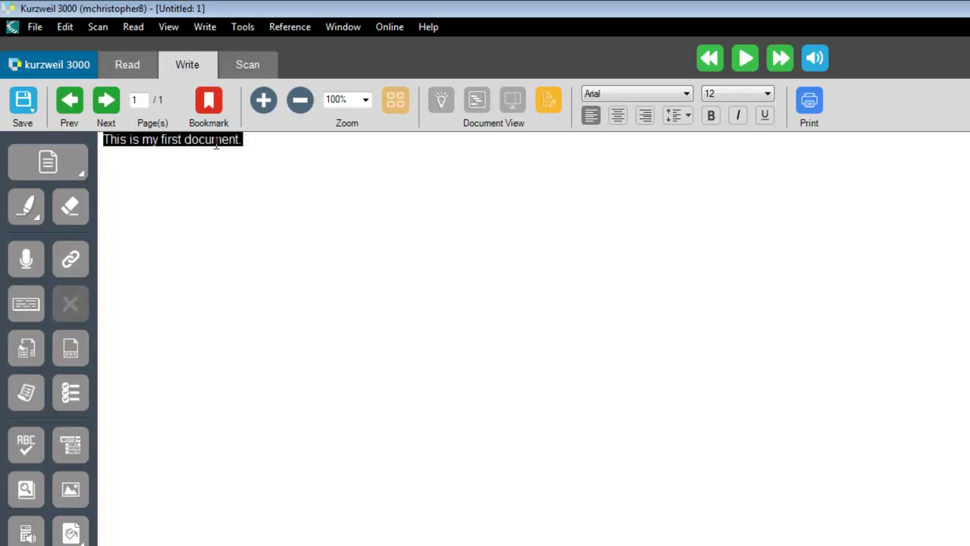
left_click(193, 149)
left_click_drag(183, 141, 241, 142)
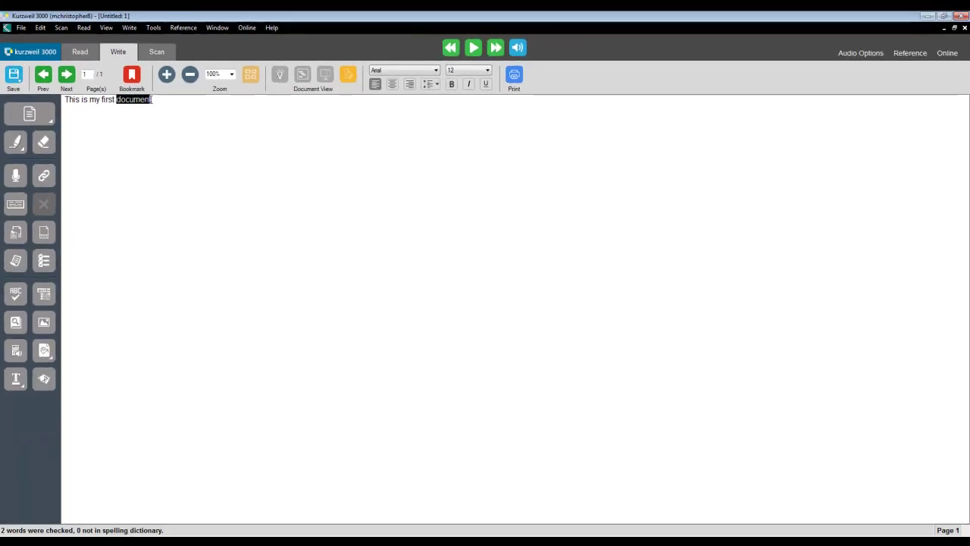
left_click_drag(150, 99, 155, 100)
left_click(919, 53)
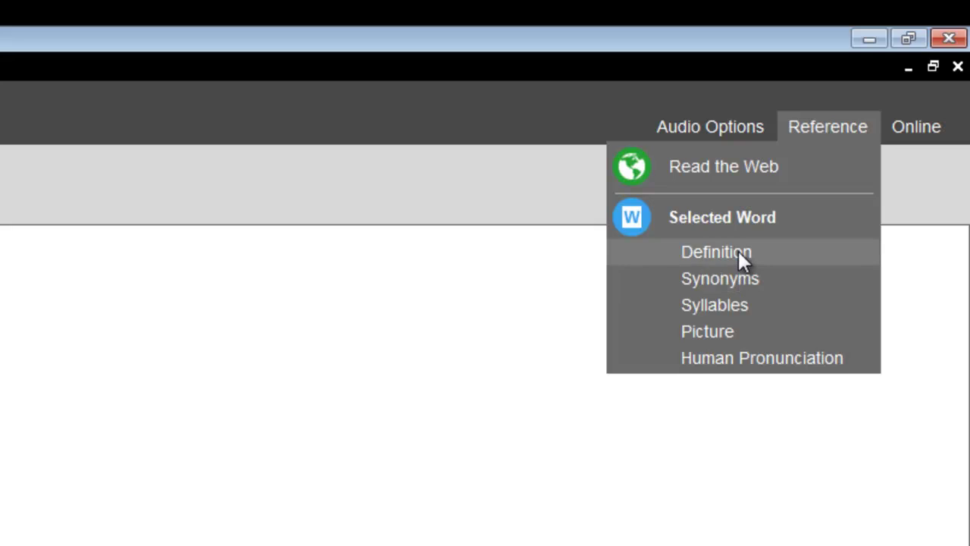
- Reselect 'document' and show its American Heritage dictionary definition
key("Escape")
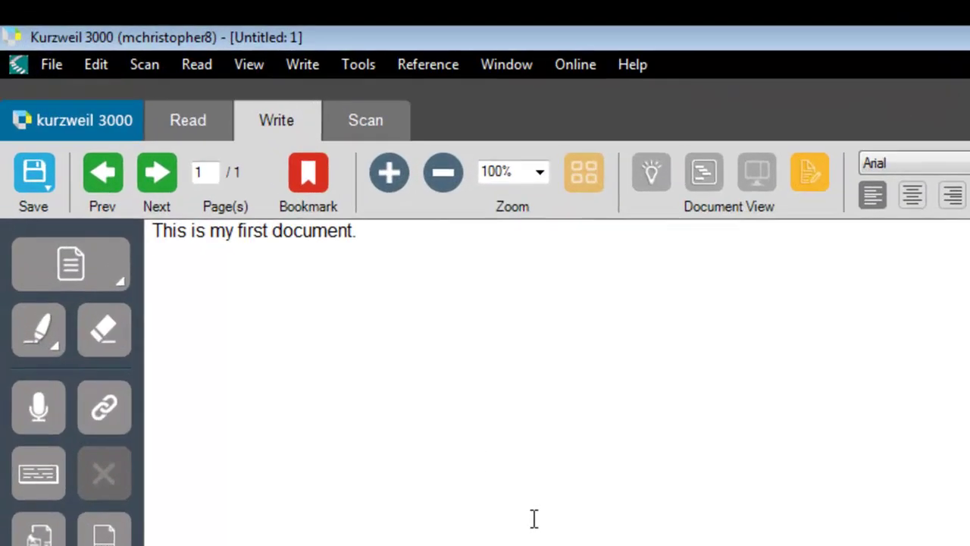
left_click(269, 231)
left_click_drag(269, 230, 353, 233)
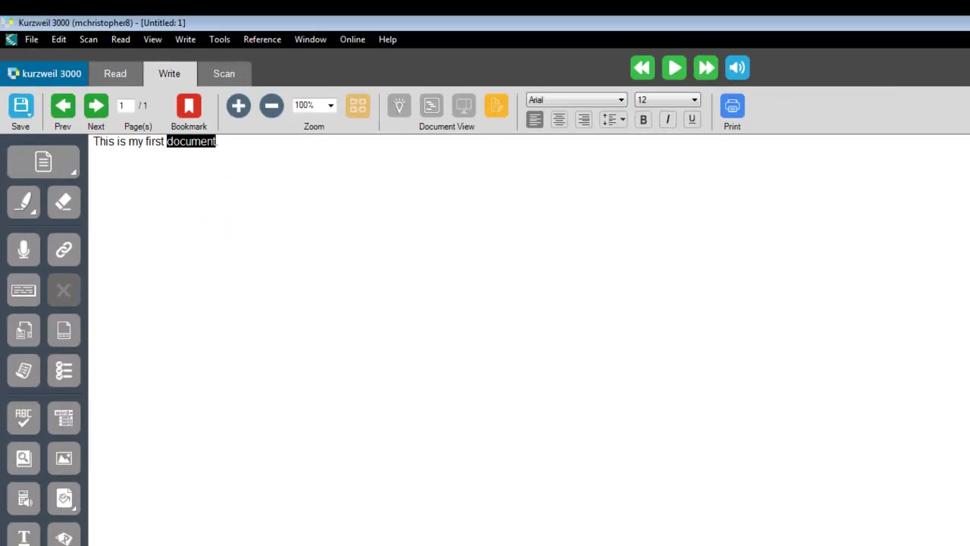
left_click(908, 52)
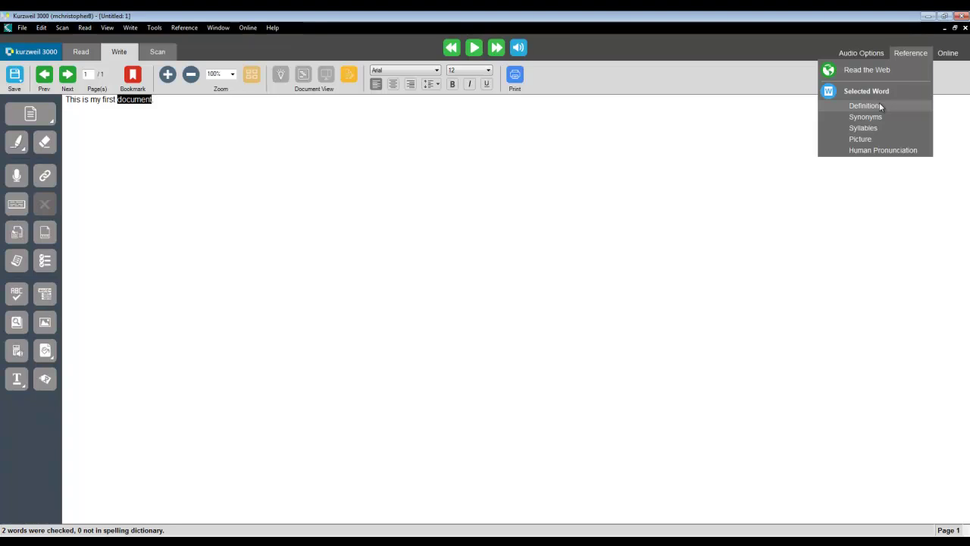
left_click(865, 105)
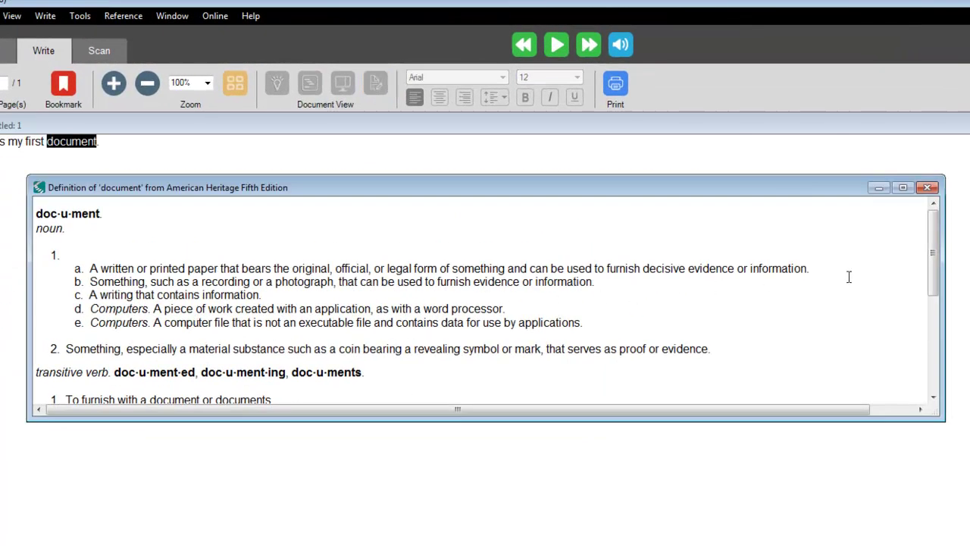
- Close the definition window, reselect 'document', and show its picture symbols
left_click(927, 187)
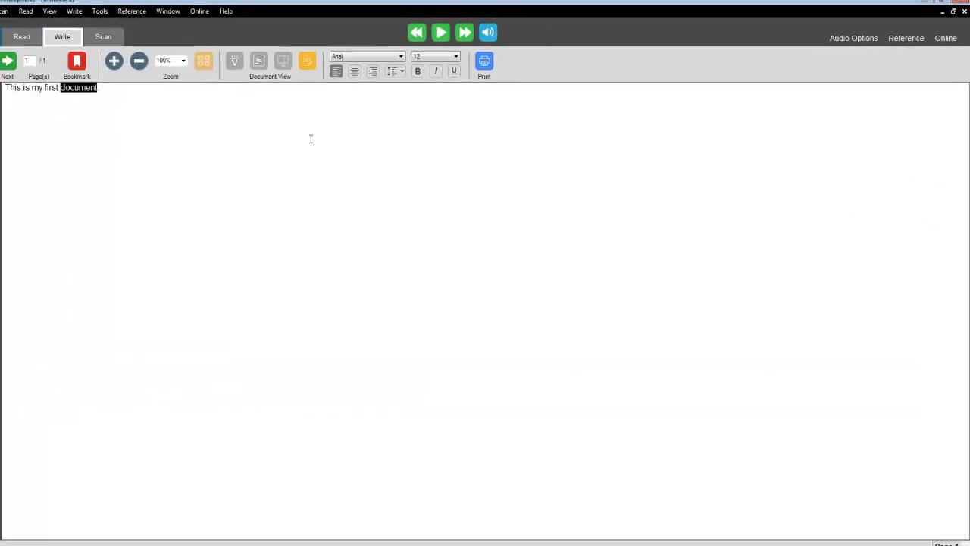
left_click(61, 88)
mouse_move(60, 88)
left_mouse_down()
mouse_move(71, 88)
mouse_move(61, 88)
left_mouse_up()
double_click(93, 88)
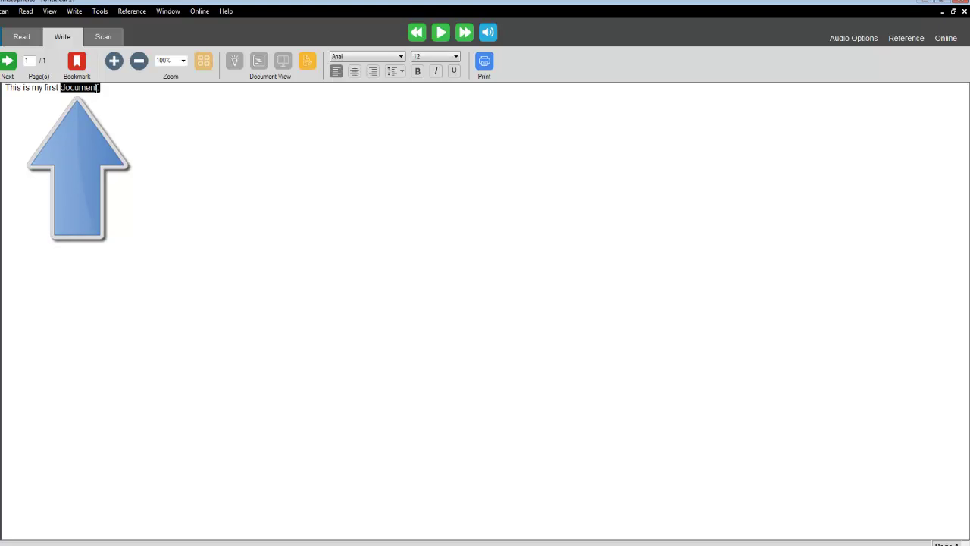
left_click(898, 41)
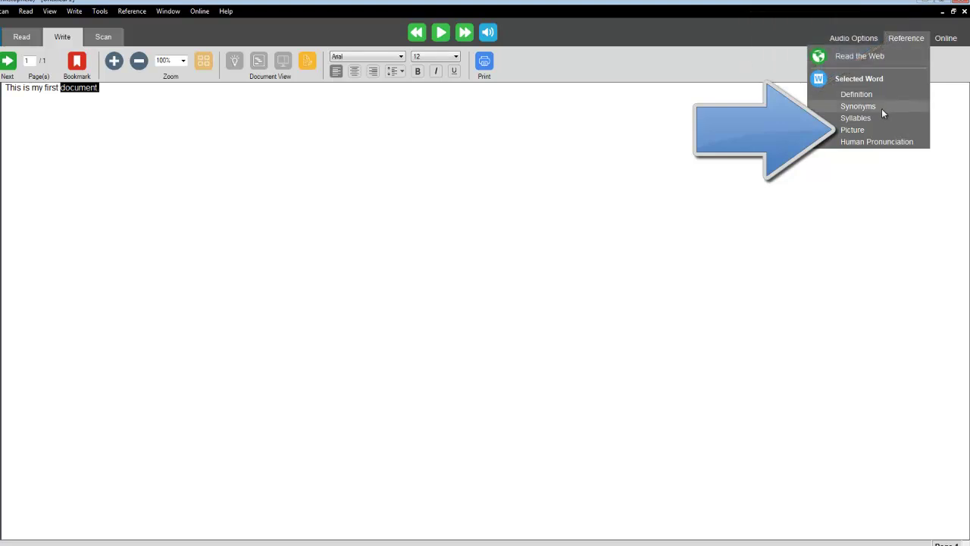
left_click(880, 127)
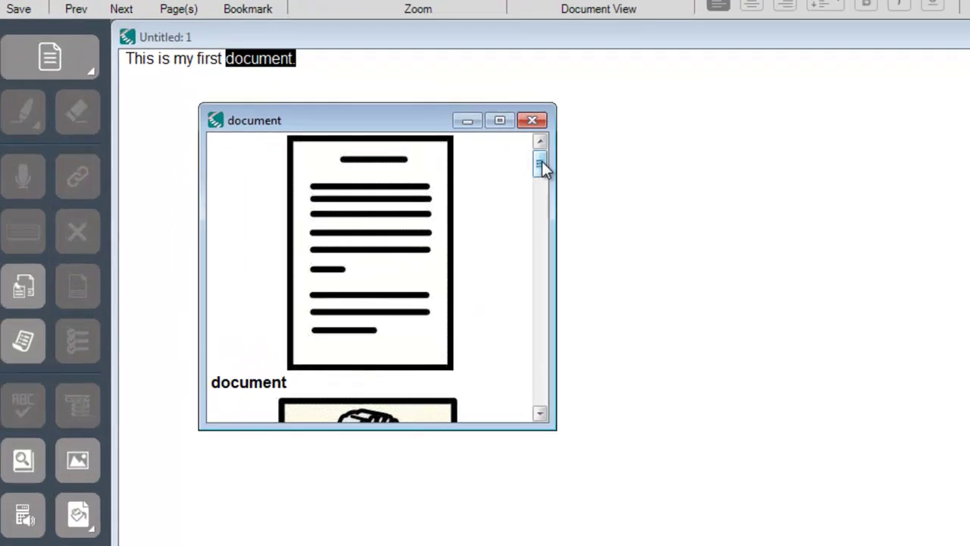
- Scroll through the symbol images for 'document' and close the picture window
left_click_drag(542, 168, 574, 381)
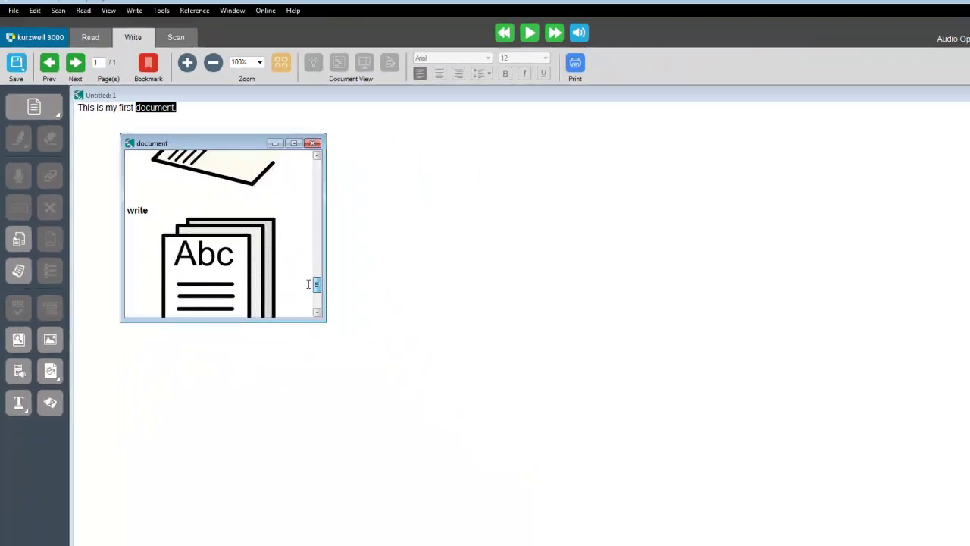
left_click_drag(309, 284, 299, 155)
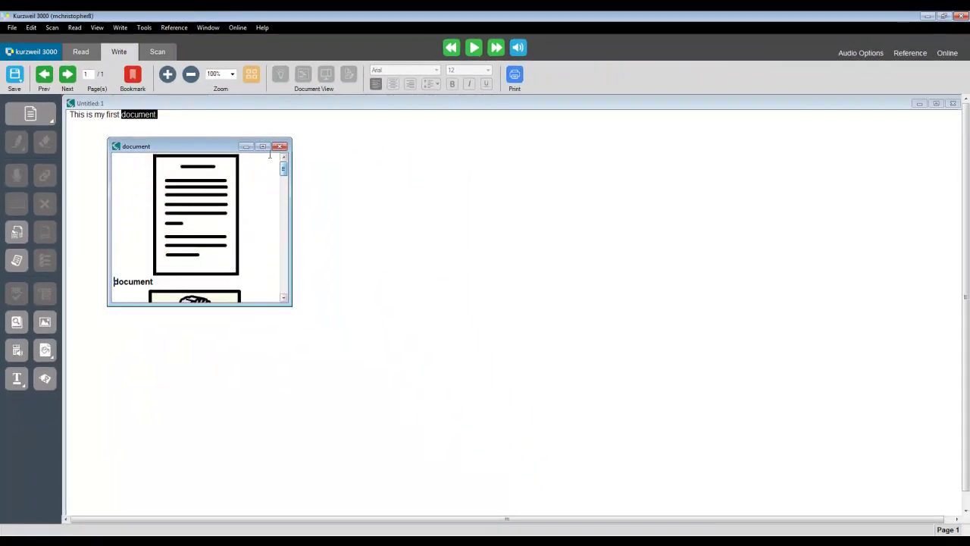
left_click(280, 146)
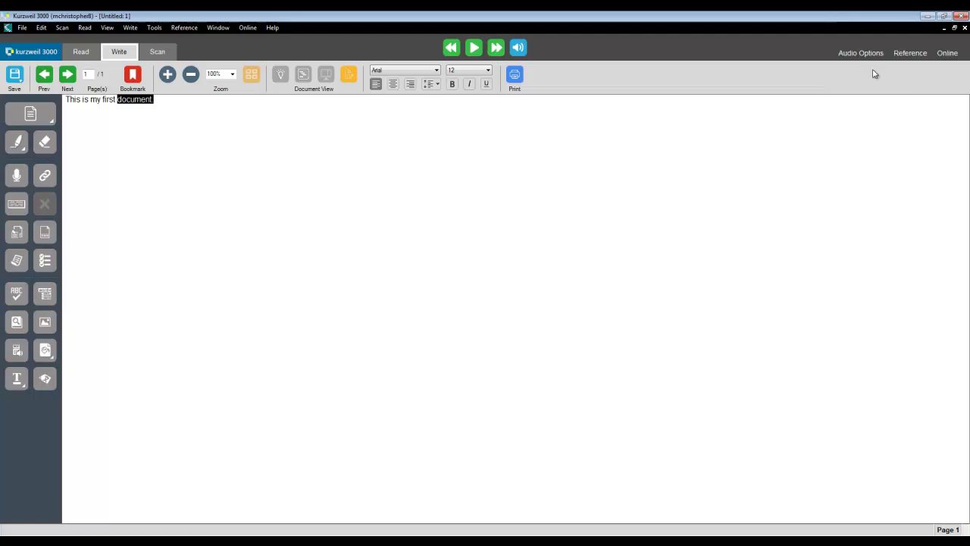
- Look up the syllables and pronunciation of 'document' in the Word Syllables dialog, then close it
left_click(903, 54)
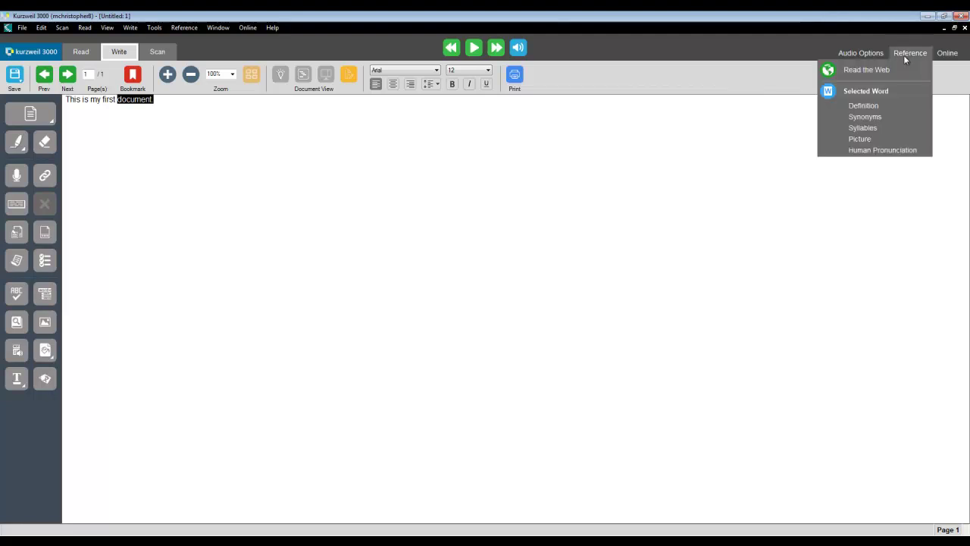
left_click(882, 128)
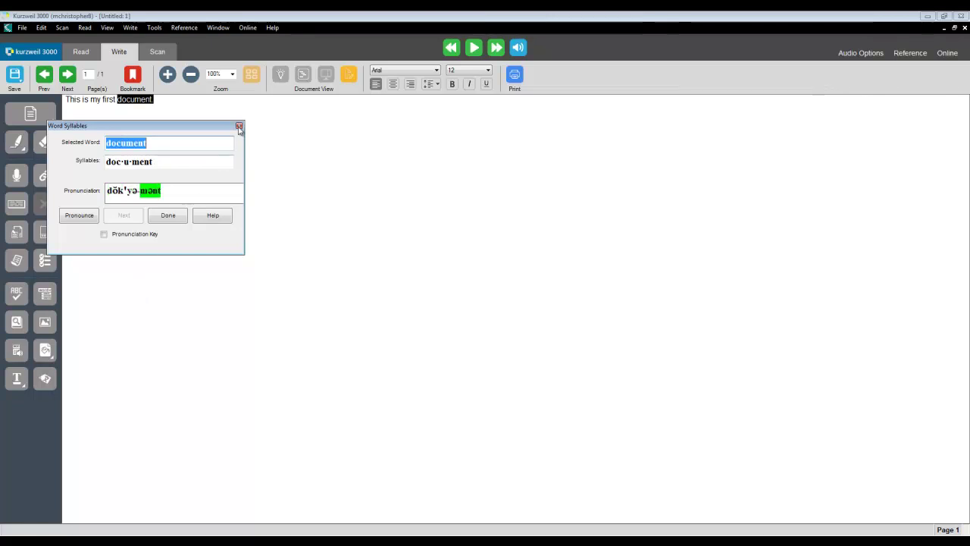
left_click(240, 129)
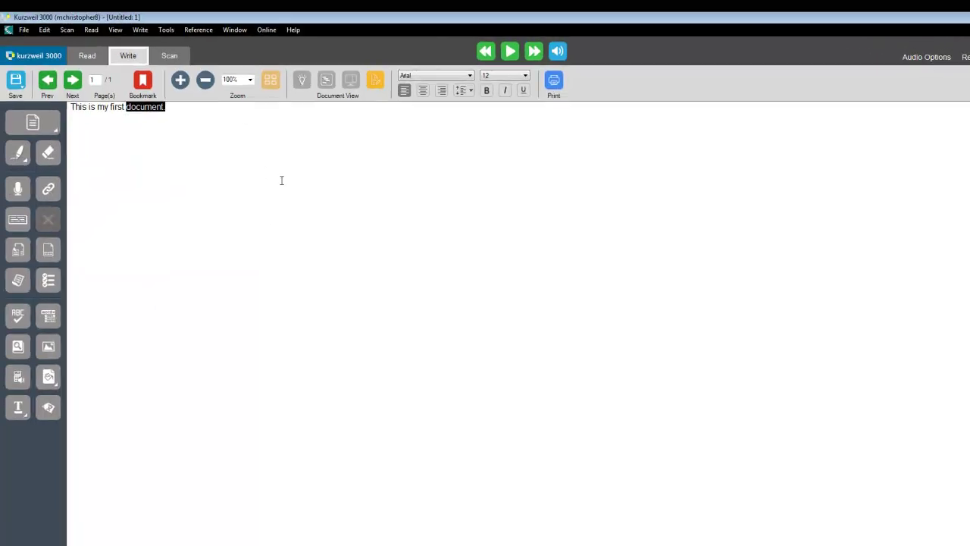
left_click(22, 28)
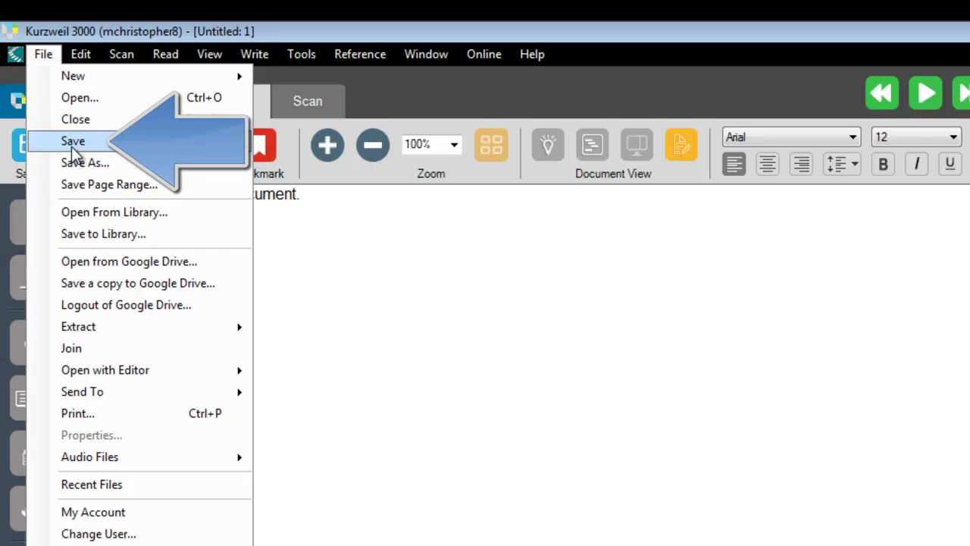
- Save the first document as the Rich Text file 'My First Document'
left_click(72, 147)
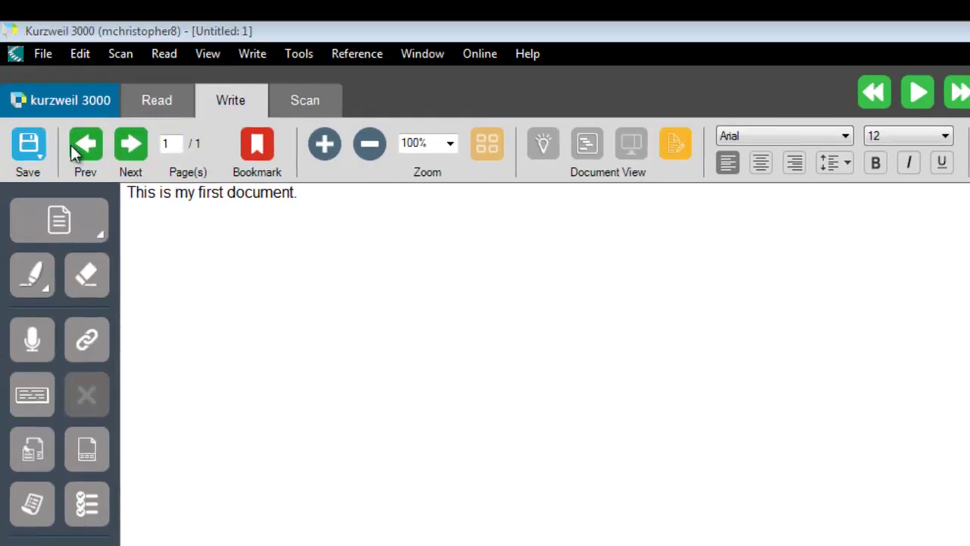
type("My First D")
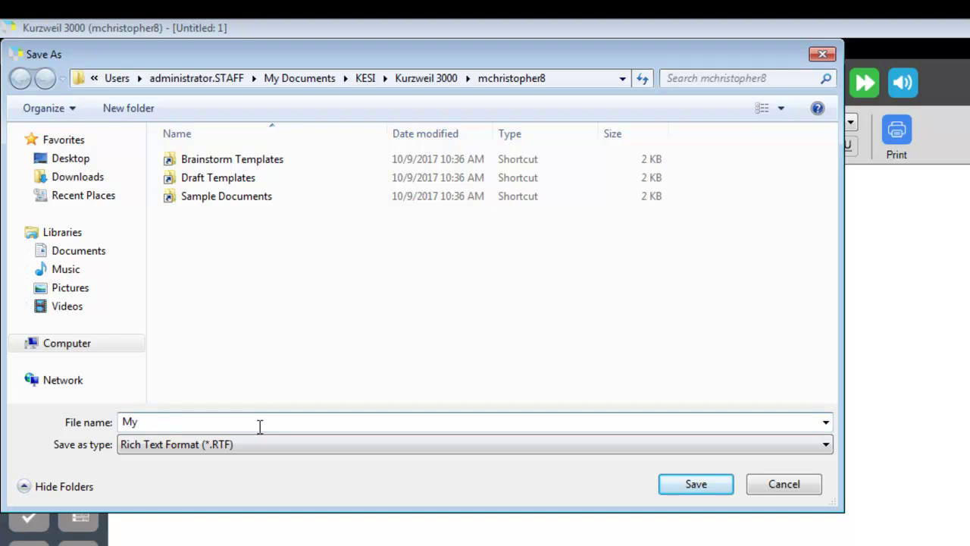
type("ocument")
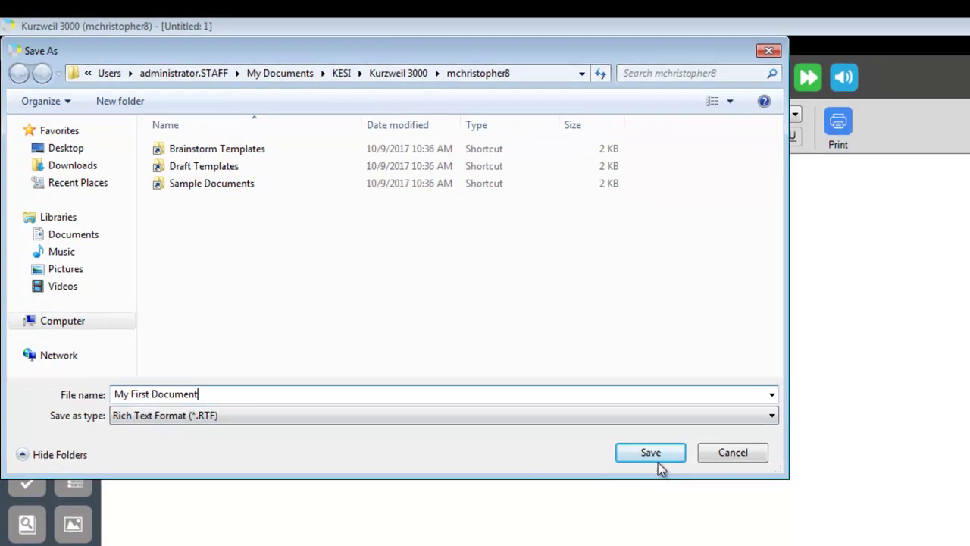
left_click(657, 458)
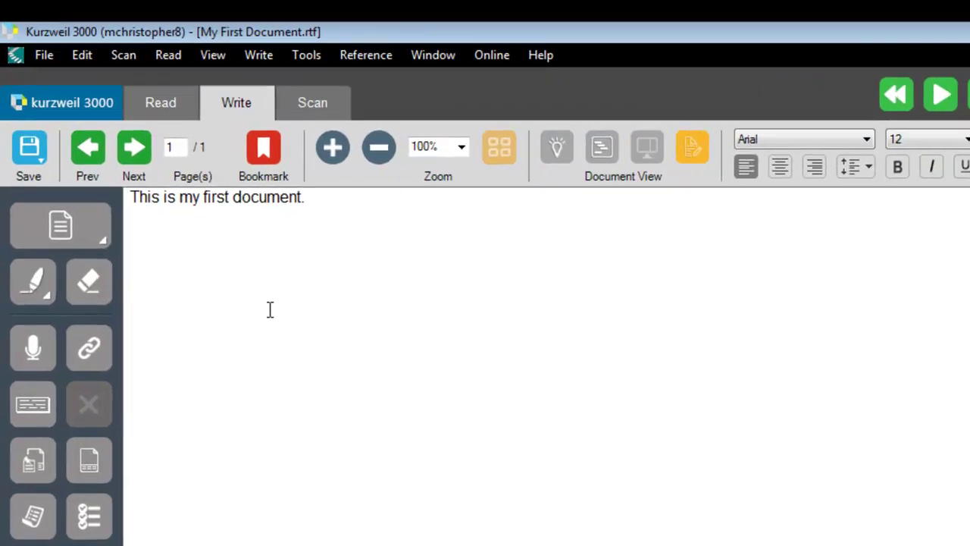
- Save My First Document to the private folder under your user node in the Universal Library
left_click(47, 62)
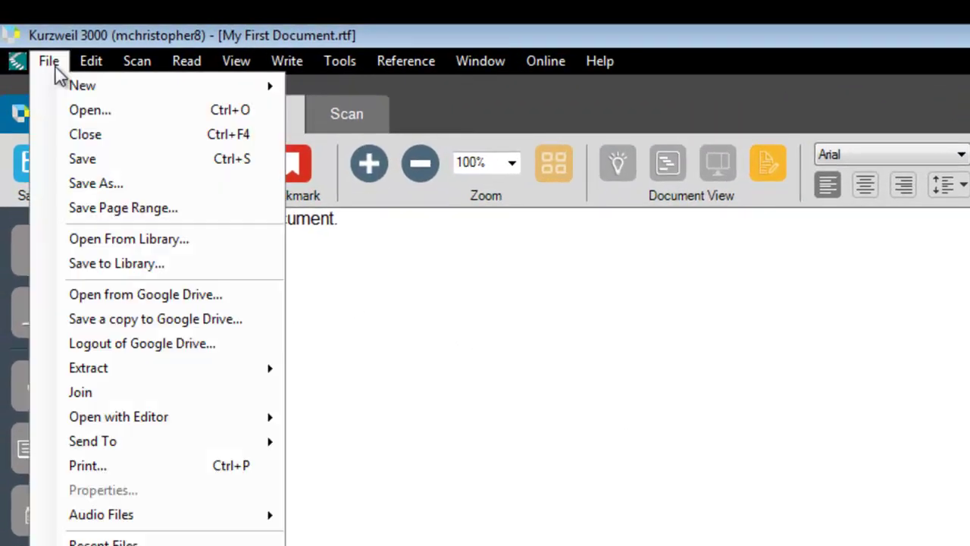
left_click(129, 265)
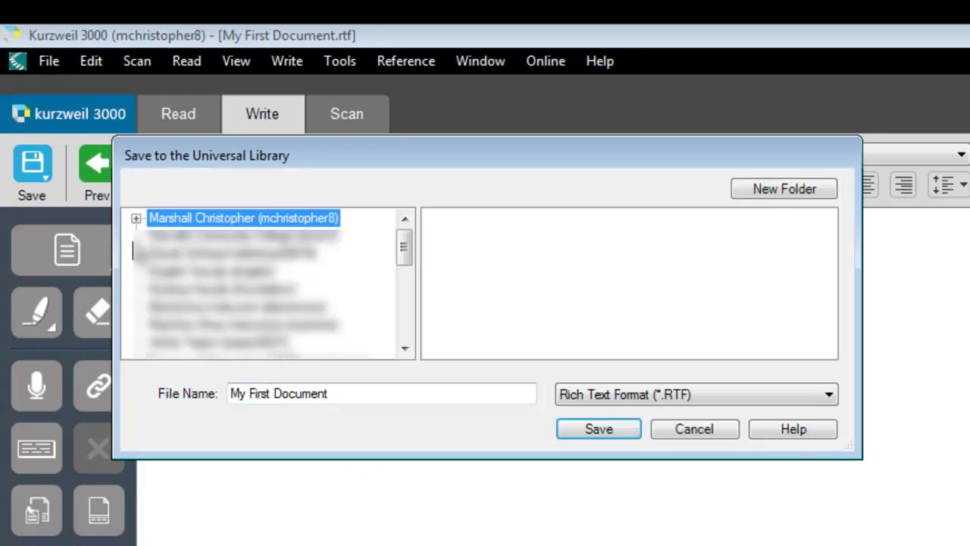
left_click(136, 219)
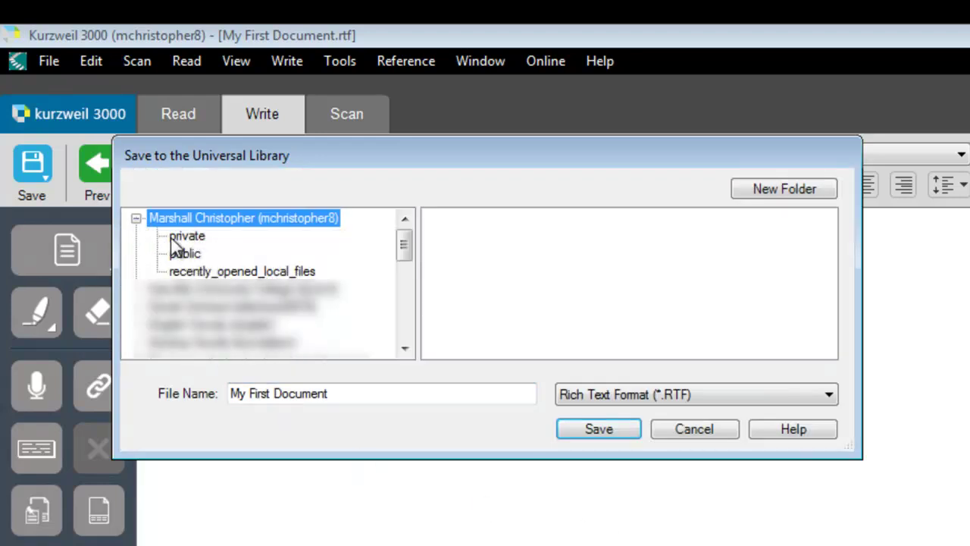
left_click(174, 244)
left_click(158, 235)
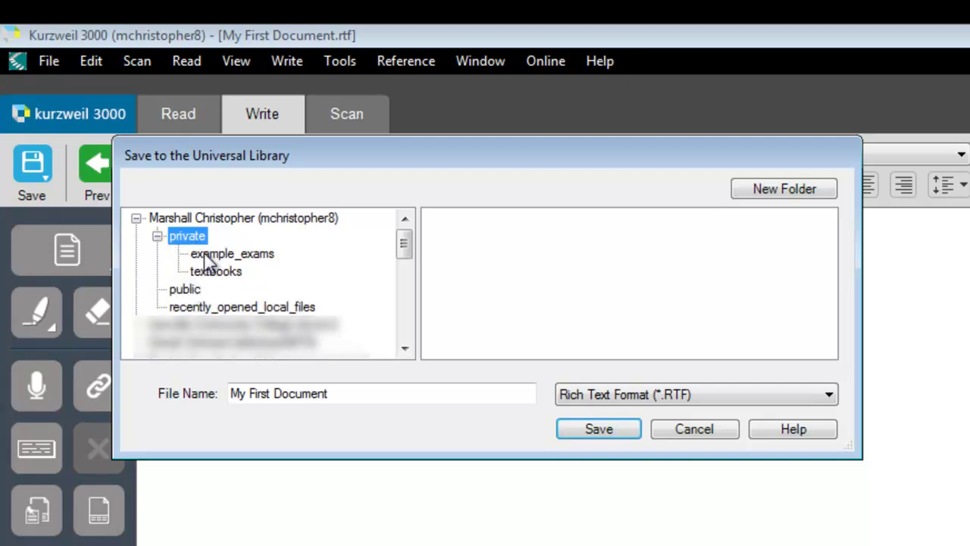
left_click(594, 430)
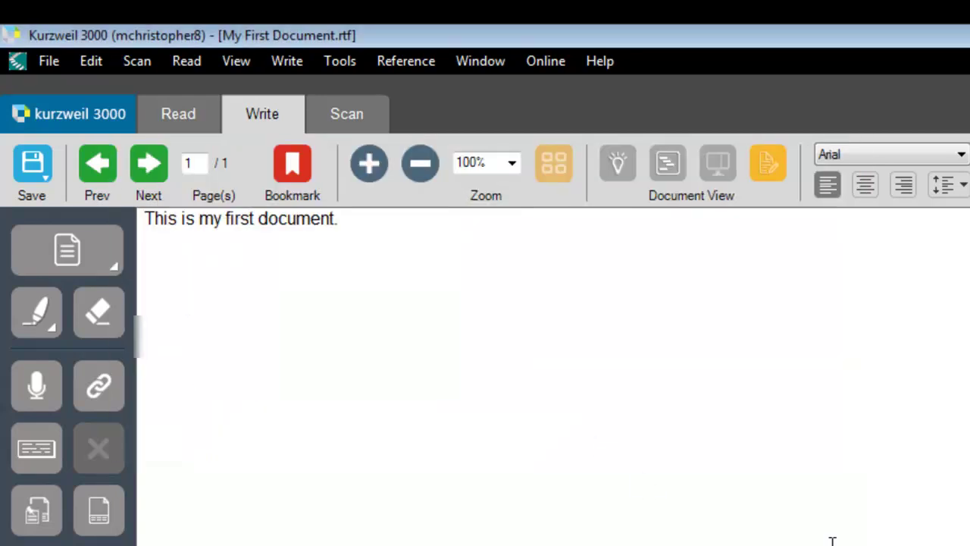